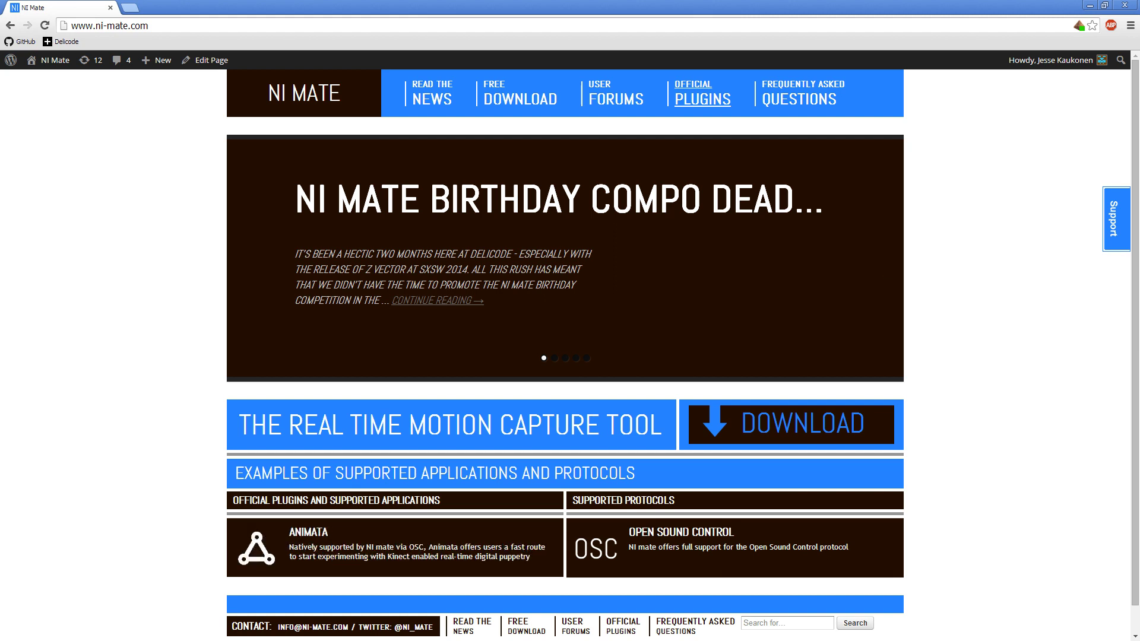
# Download the NI mate Maya Plugin (v1.0) zip from the site's Maya plugin page into the Documents\maya folder.
pyautogui.click(702, 99)
pyautogui.click(508, 193)
pyautogui.scroll(-1, 566, 355)
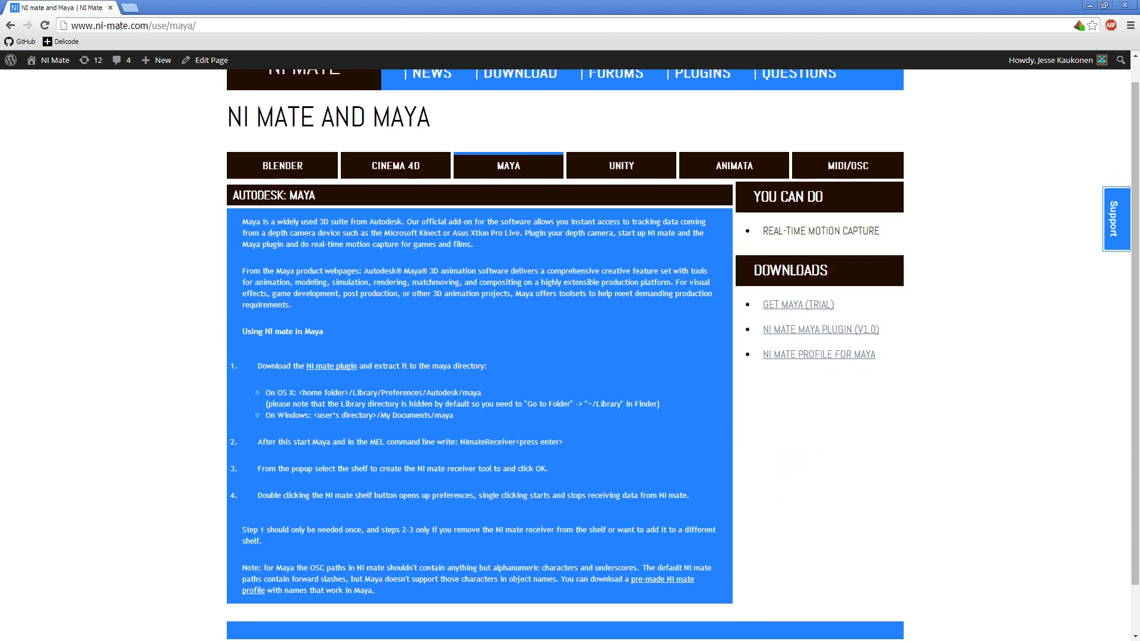
pyautogui.click(821, 329)
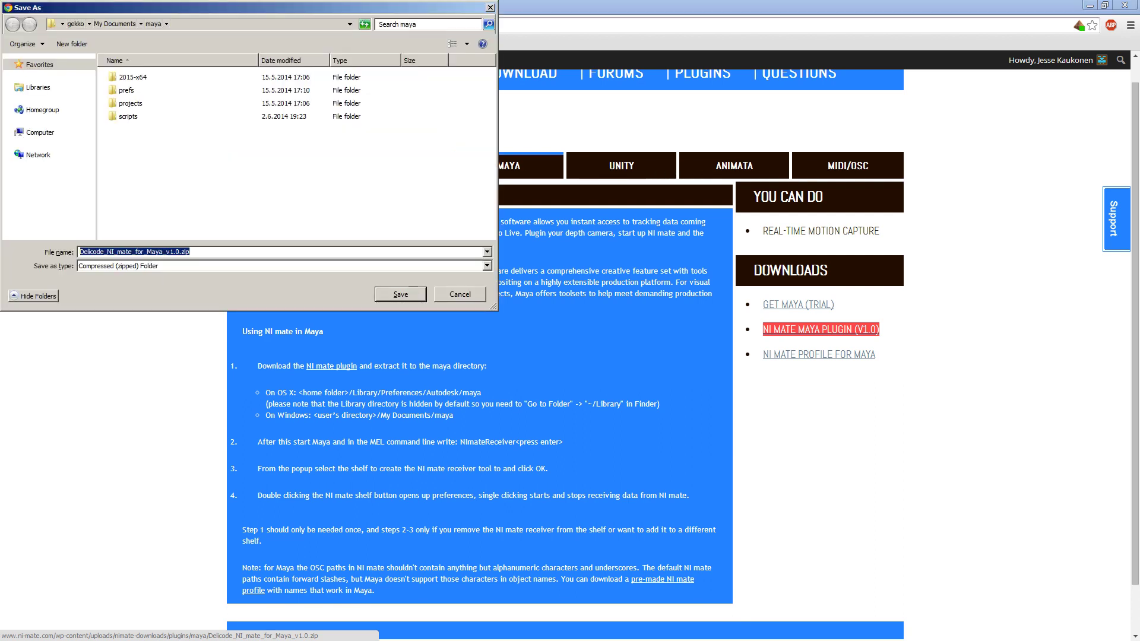
pyautogui.press('Return')
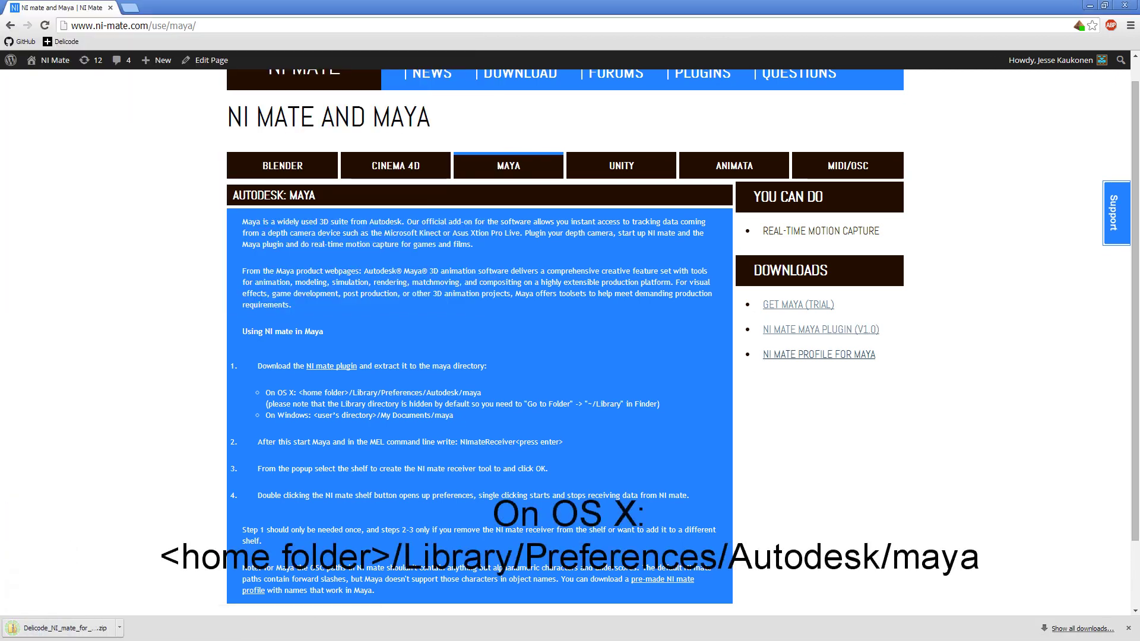
# Save the NI mate profile for Maya as NI_mate_for_Maya.config in the Documents\maya folder.
pyautogui.click(818, 355)
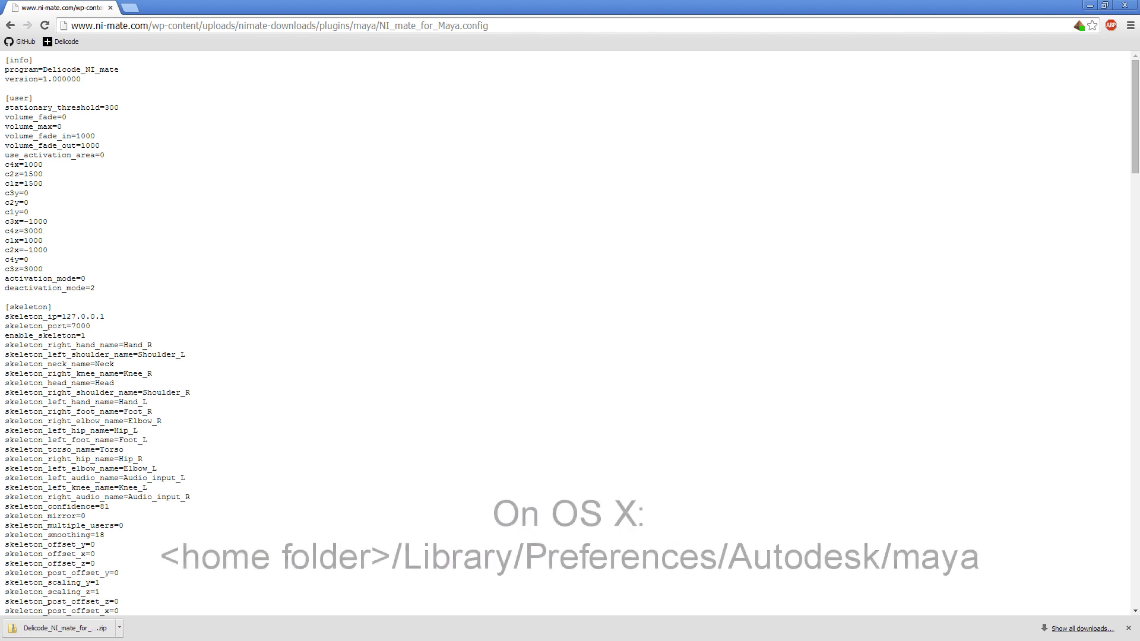
pyautogui.hotkey('ctrl', 's')
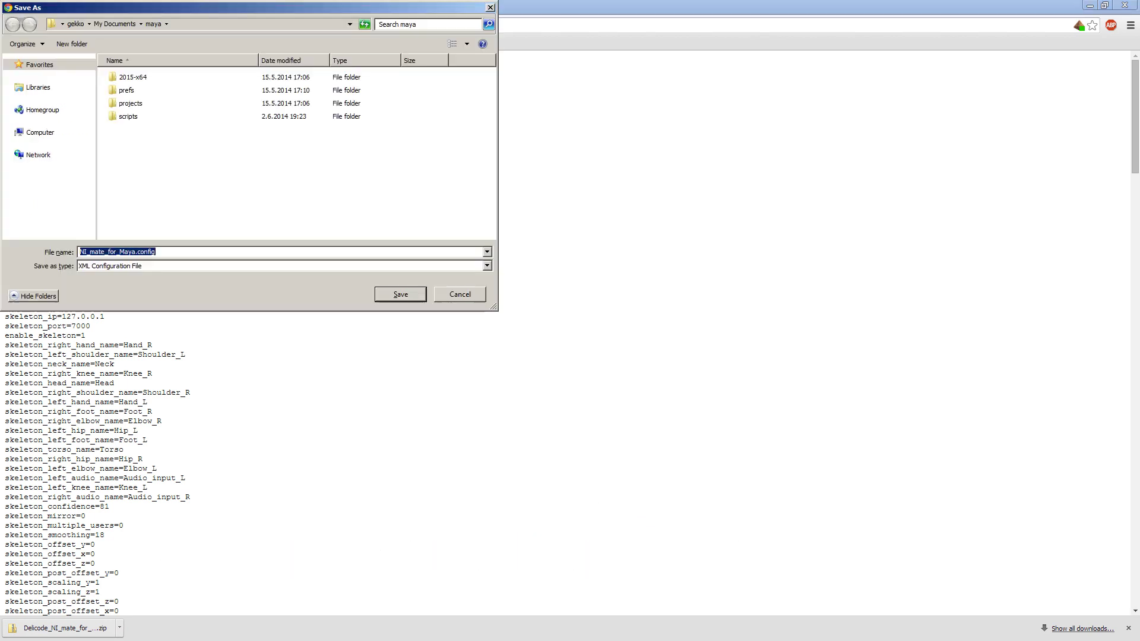
pyautogui.click(400, 295)
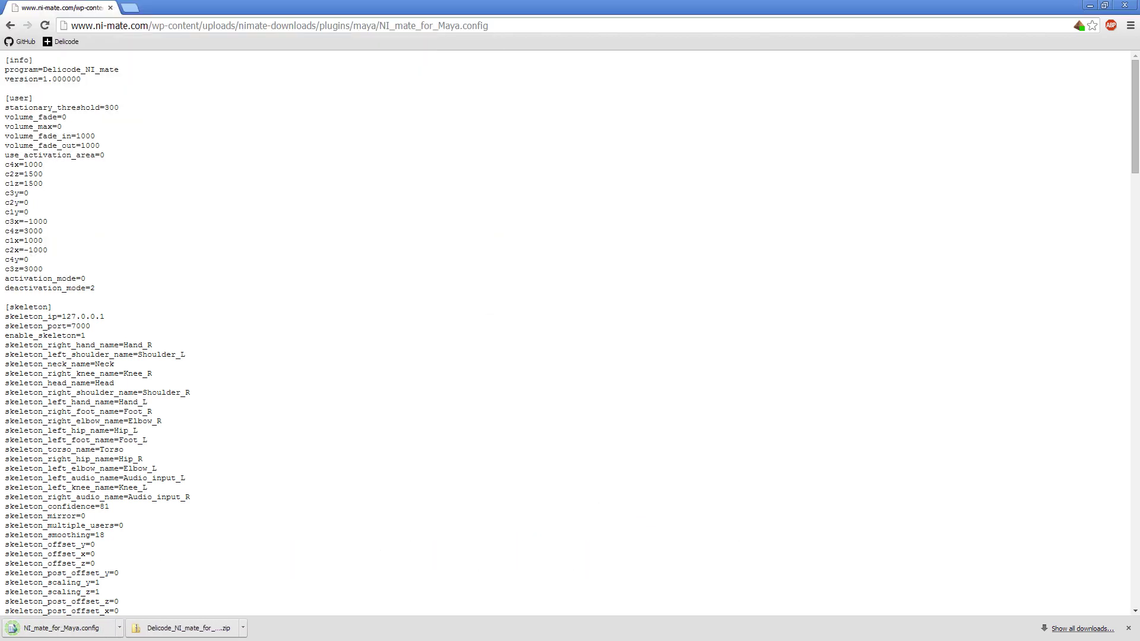
# Extract Delicode_NI_mate_for_Maya_v1.0.zip directly into the Documents\maya folder, merging it with the existing folders.
pyautogui.hotkey('alt', 'Tab')
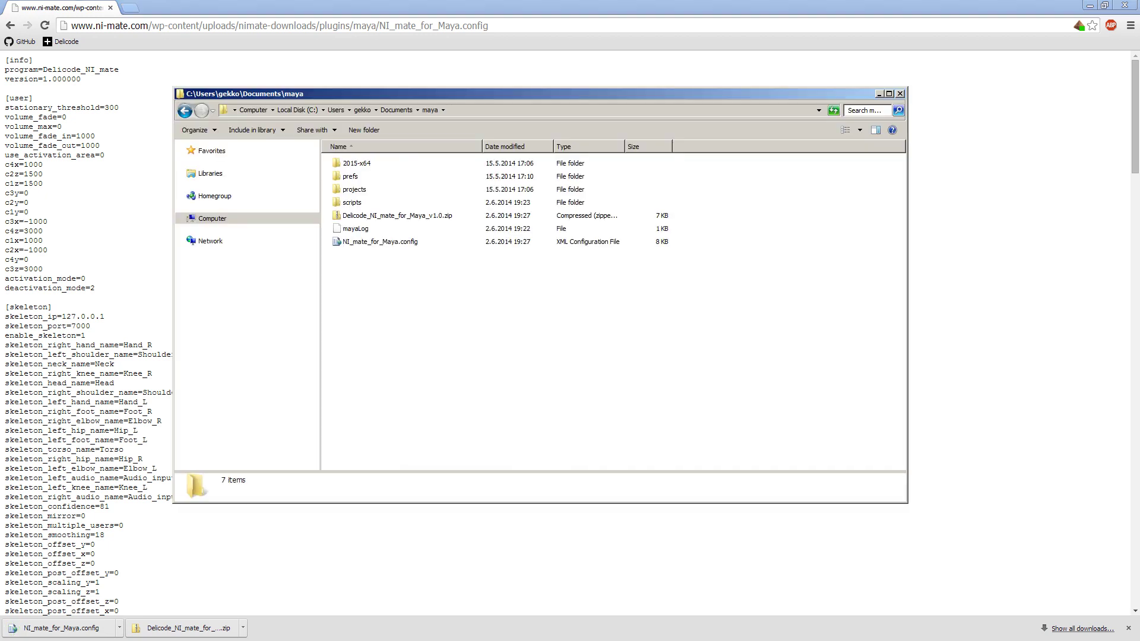
pyautogui.doubleClick(396, 216)
pyautogui.click(248, 130)
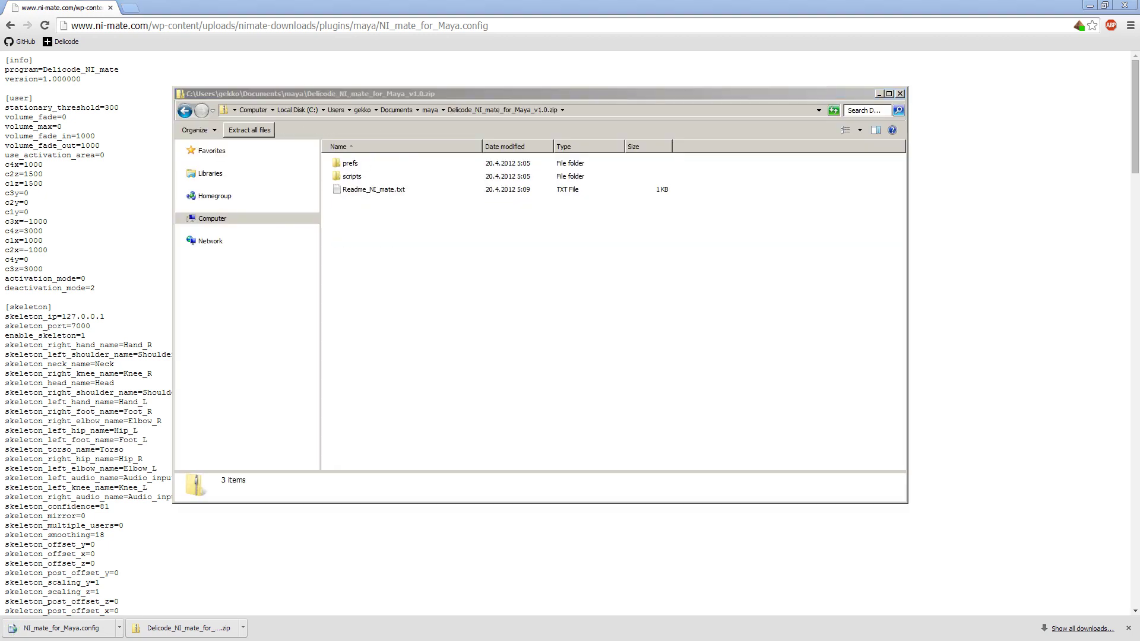
pyautogui.click(250, 130)
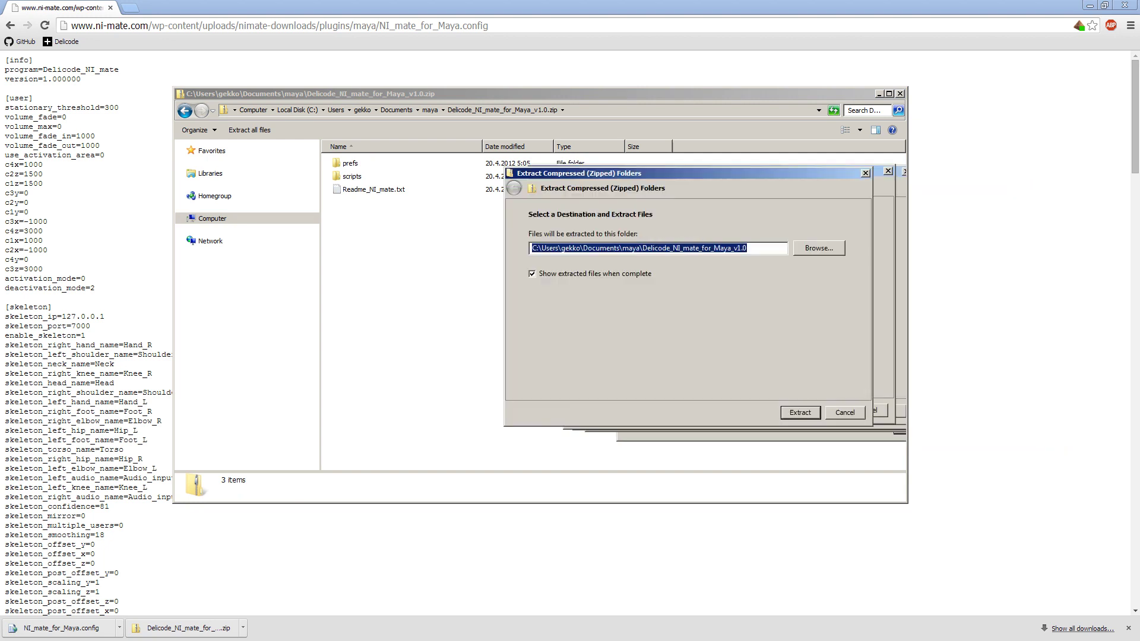
pyautogui.moveTo(482, 254); pyautogui.dragTo(380, 253)
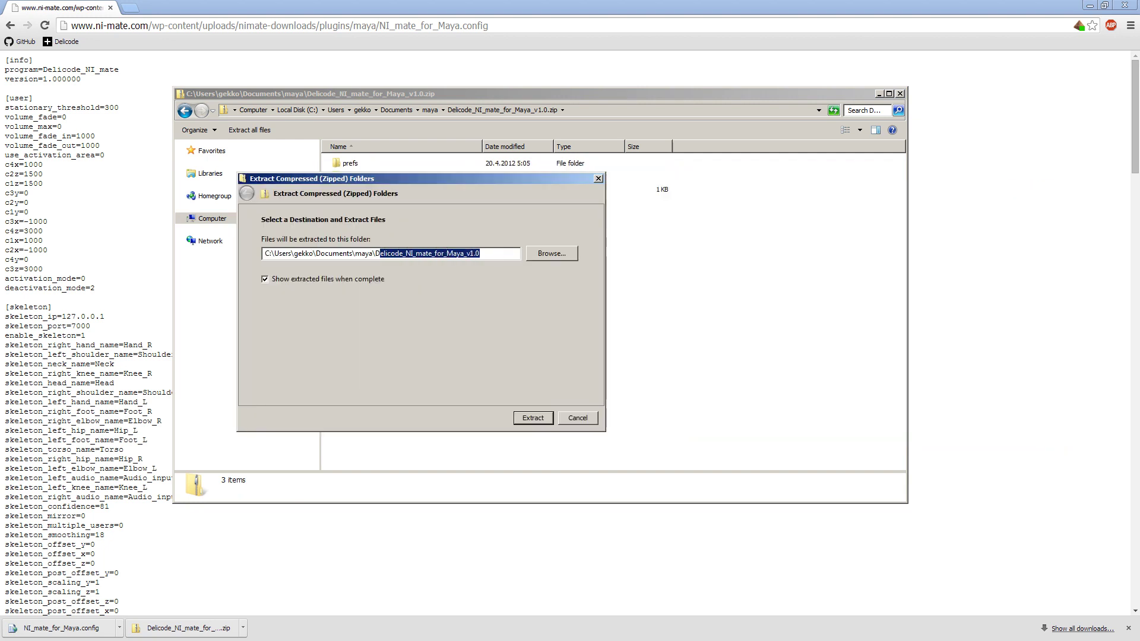
pyautogui.press('BackSpace')
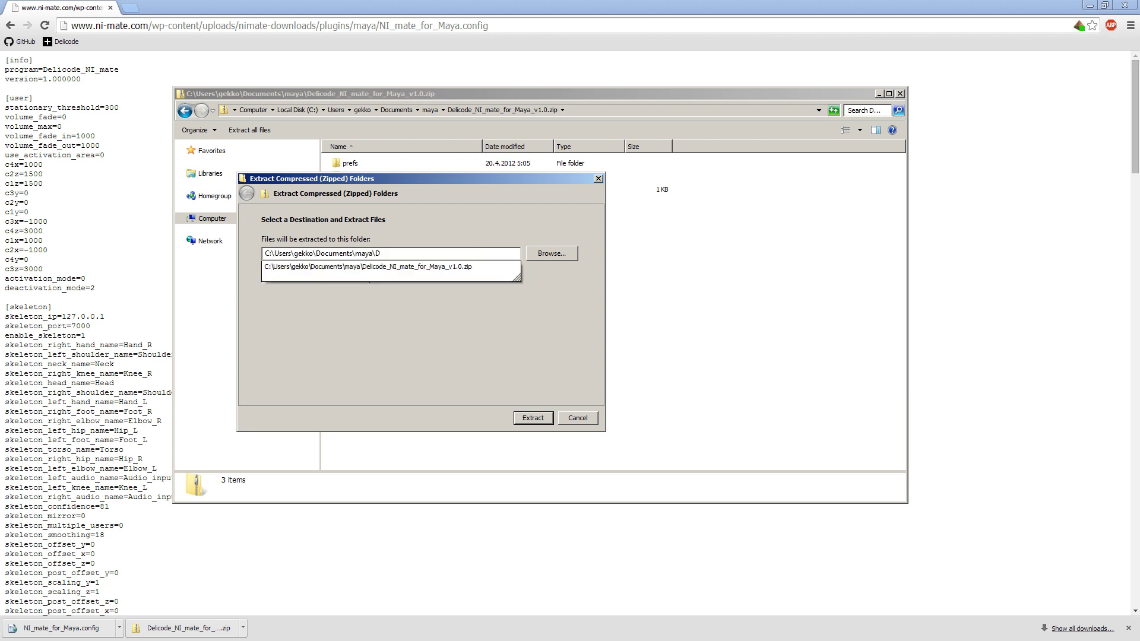
pyautogui.press('BackSpace')
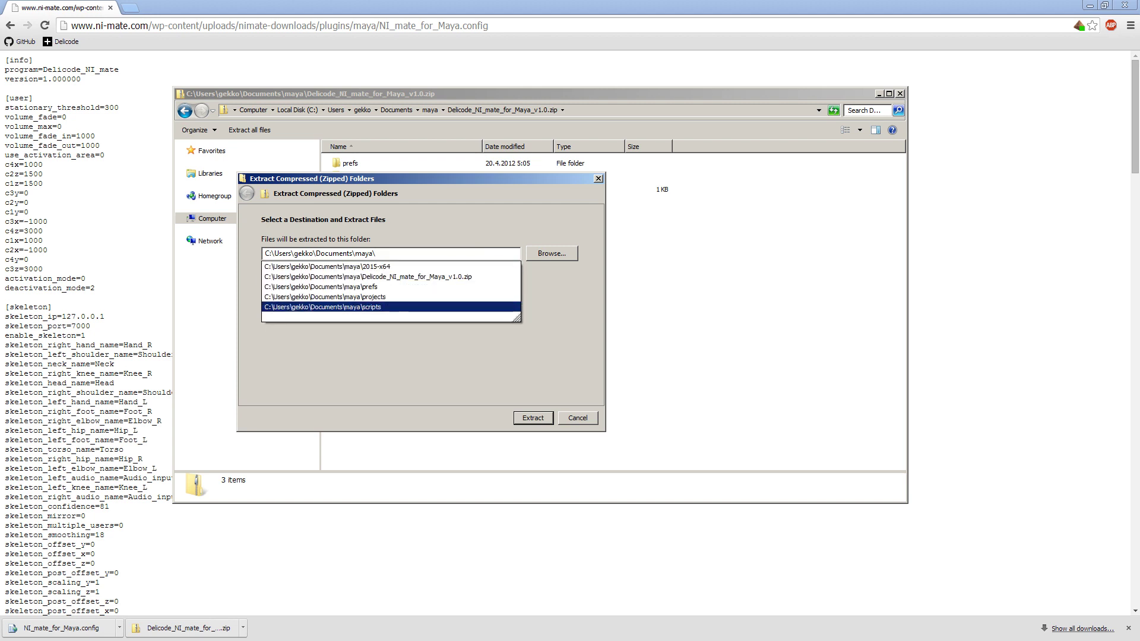
pyautogui.press('Return')
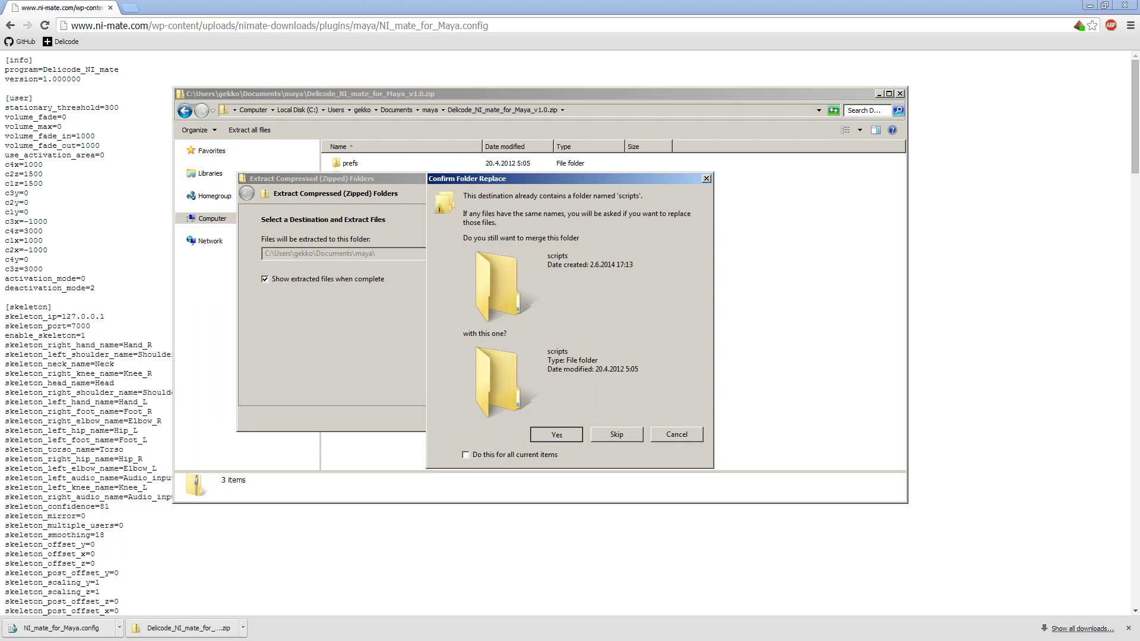
pyautogui.press('Return')
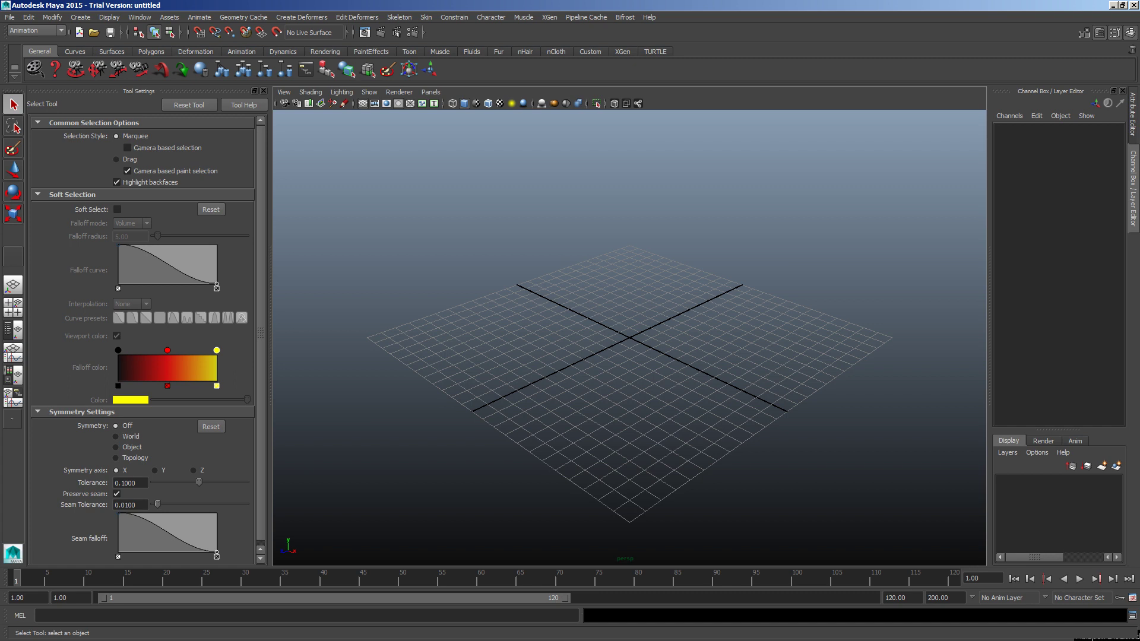
# In Maya, run the MEL command NImateReceiver and create the NI mate receiver on the Custom shelf.
pyautogui.click(38, 615)
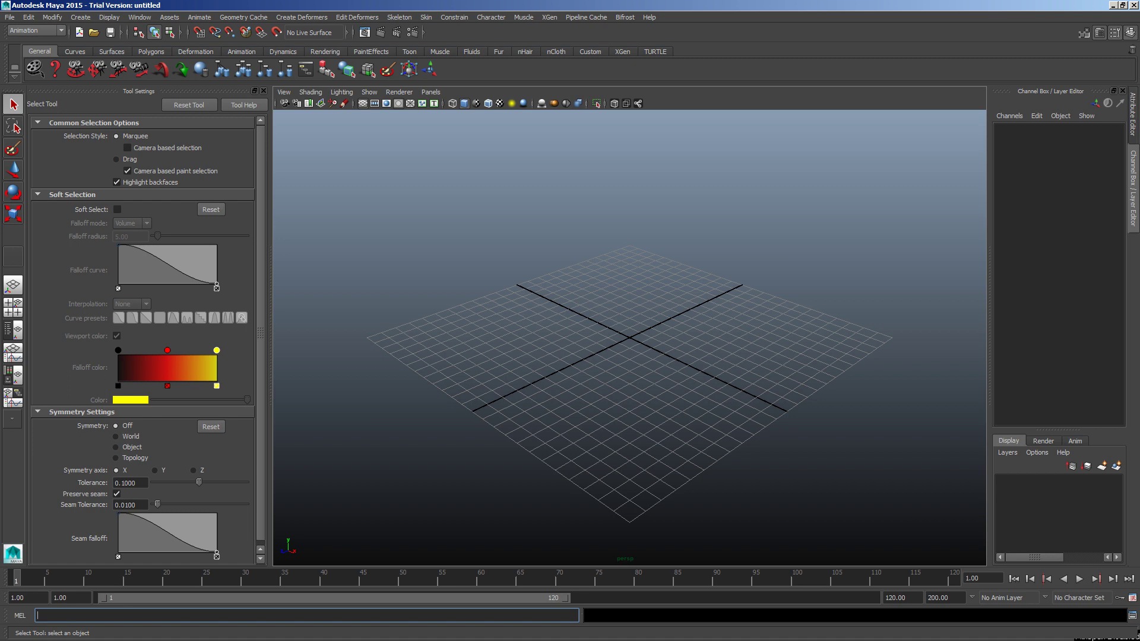
pyautogui.write('NImateReceiver')
pyautogui.press('Return')
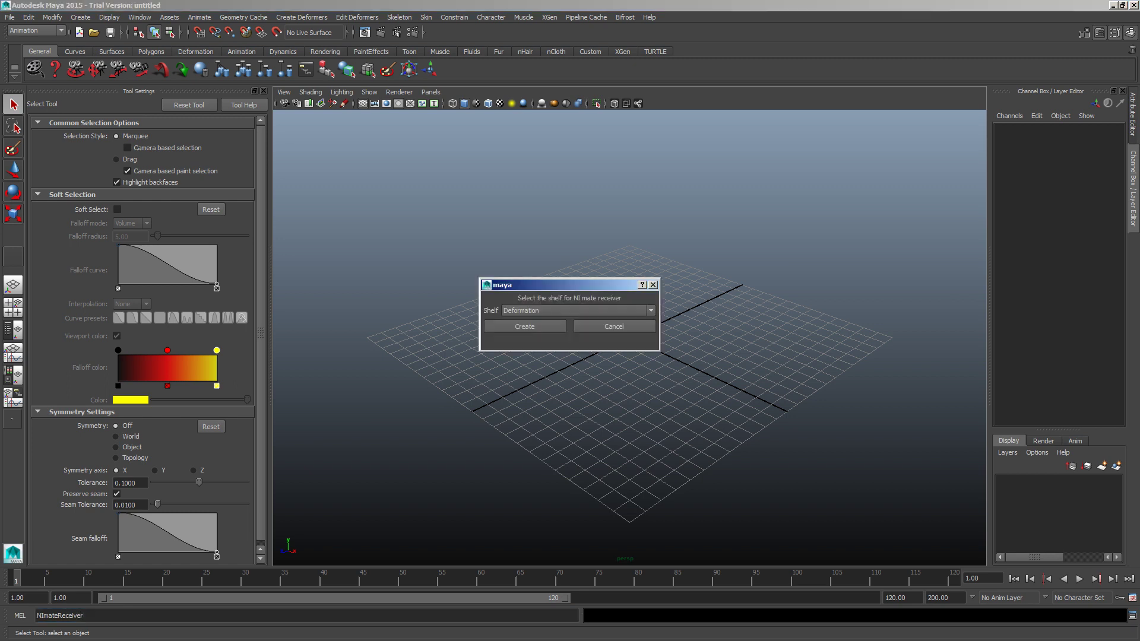
pyautogui.click(578, 310)
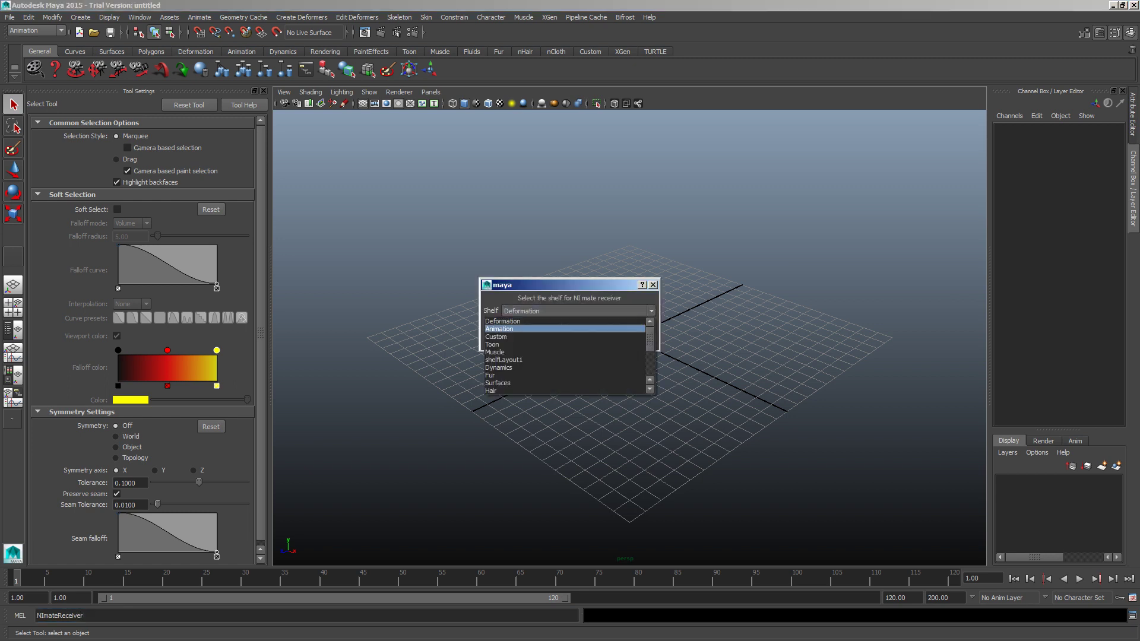
pyautogui.press('Down')
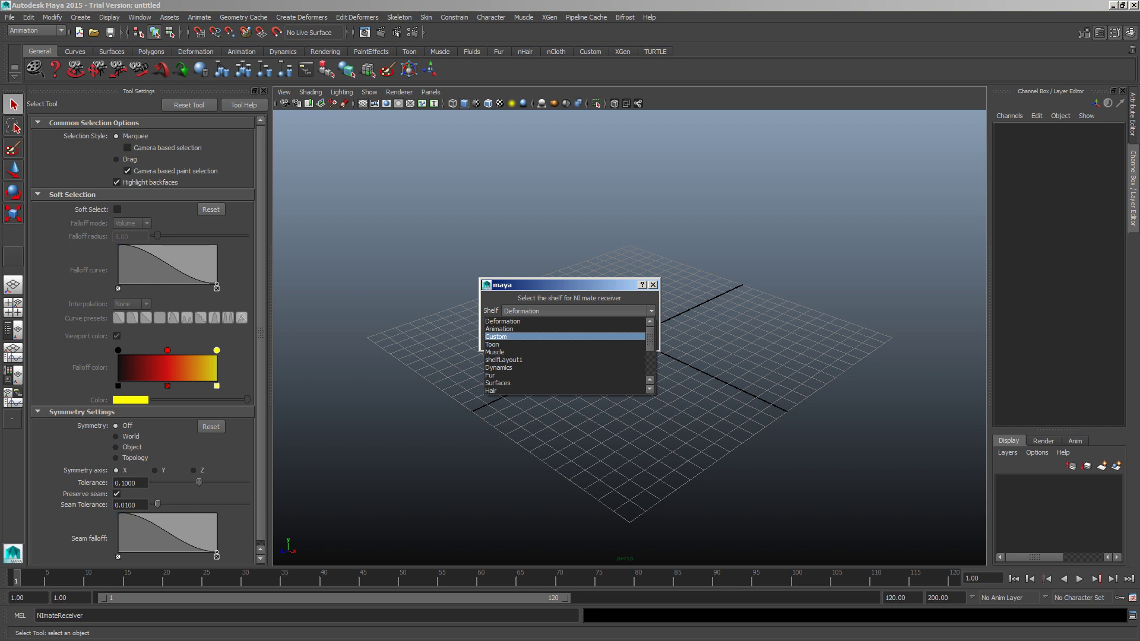
pyautogui.press('Return')
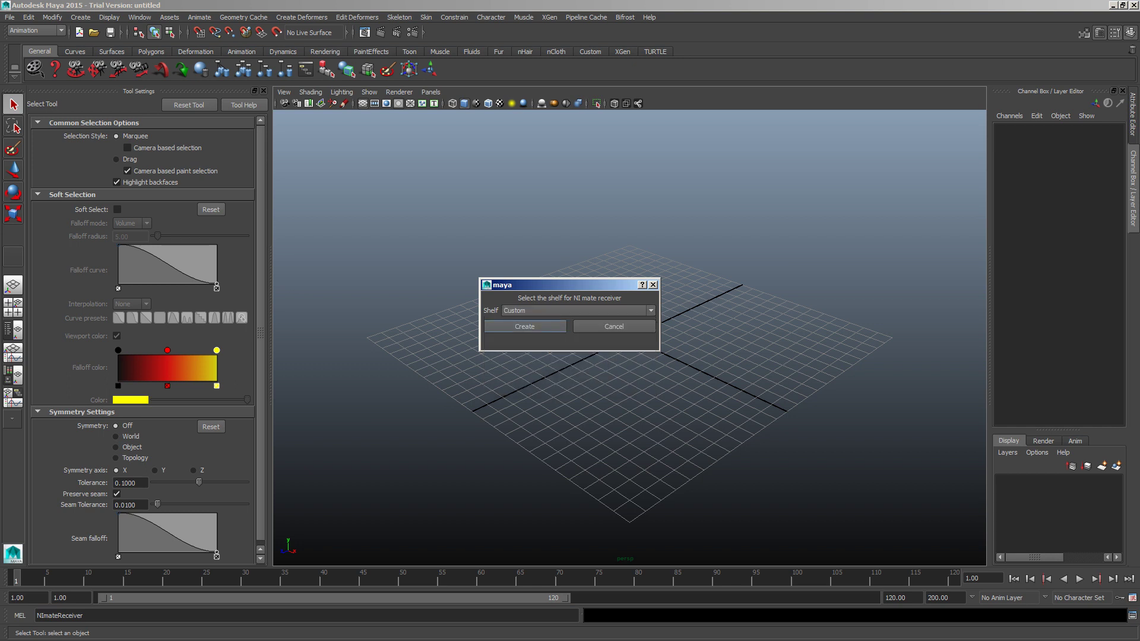
pyautogui.press('Return')
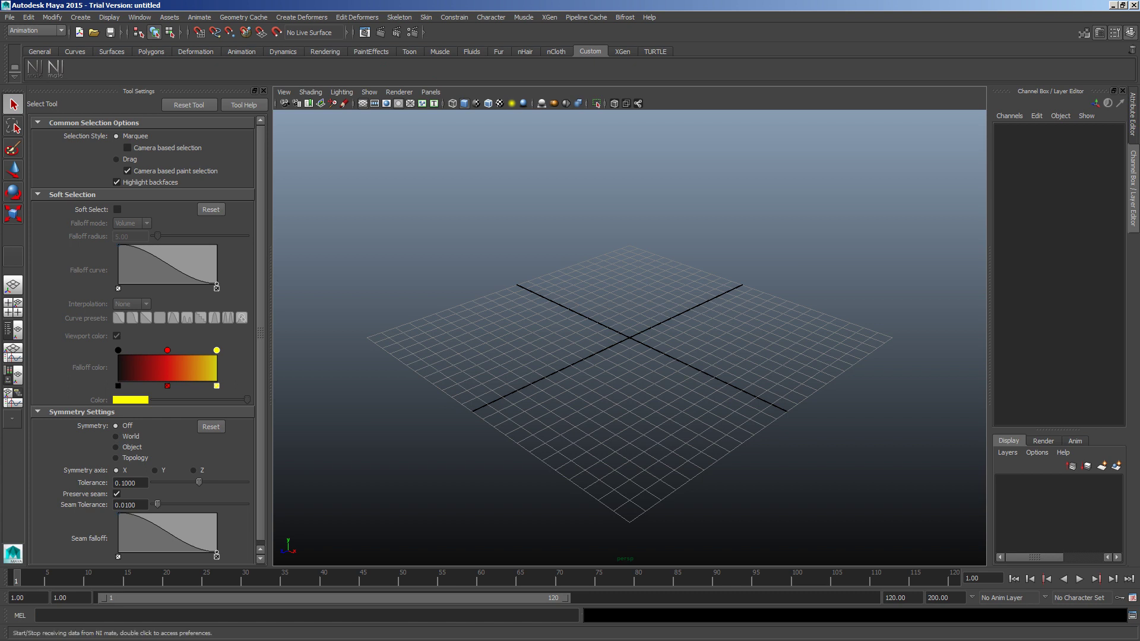
# Delete the duplicate NI mate button from the Custom shelf and open the remaining receiver's preferences.
pyautogui.rightClick(59, 70)
pyautogui.click(80, 112)
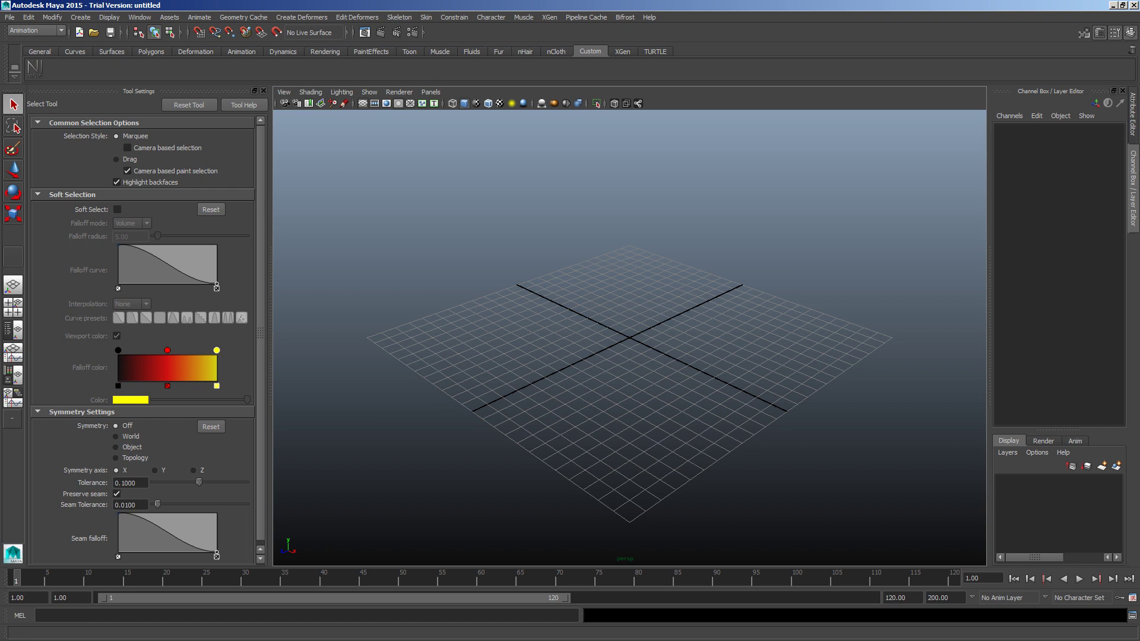
pyautogui.doubleClick(34, 67)
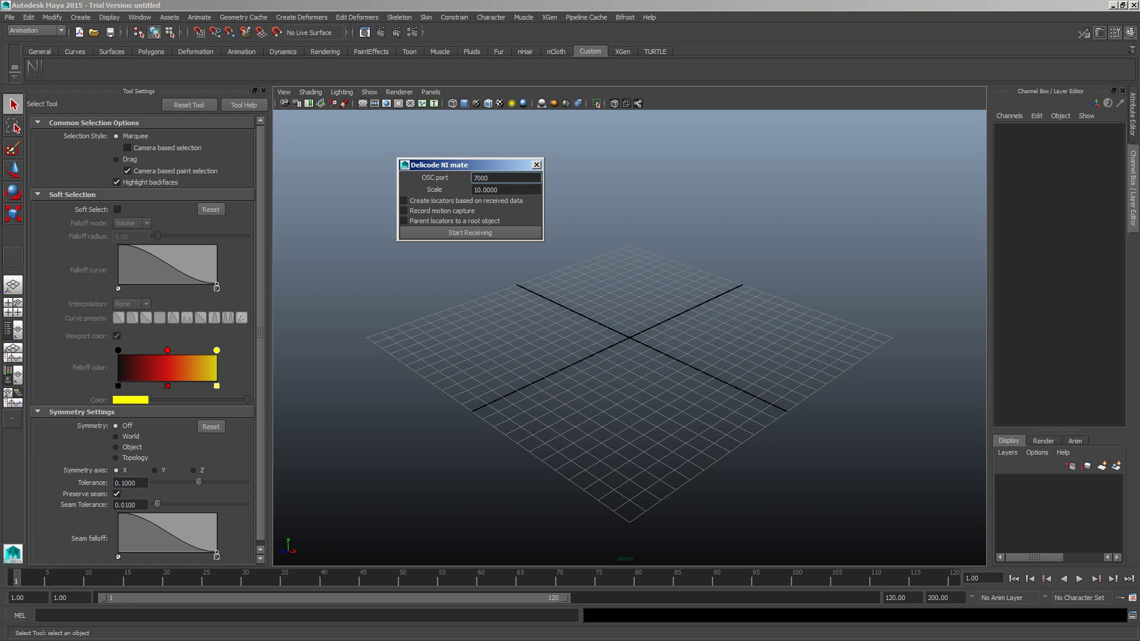
# Switch to Delicode NI mate and import the profile NI_mate_for_Maya.config from the nimate folder.
pyautogui.hotkey('alt', 'Tab')
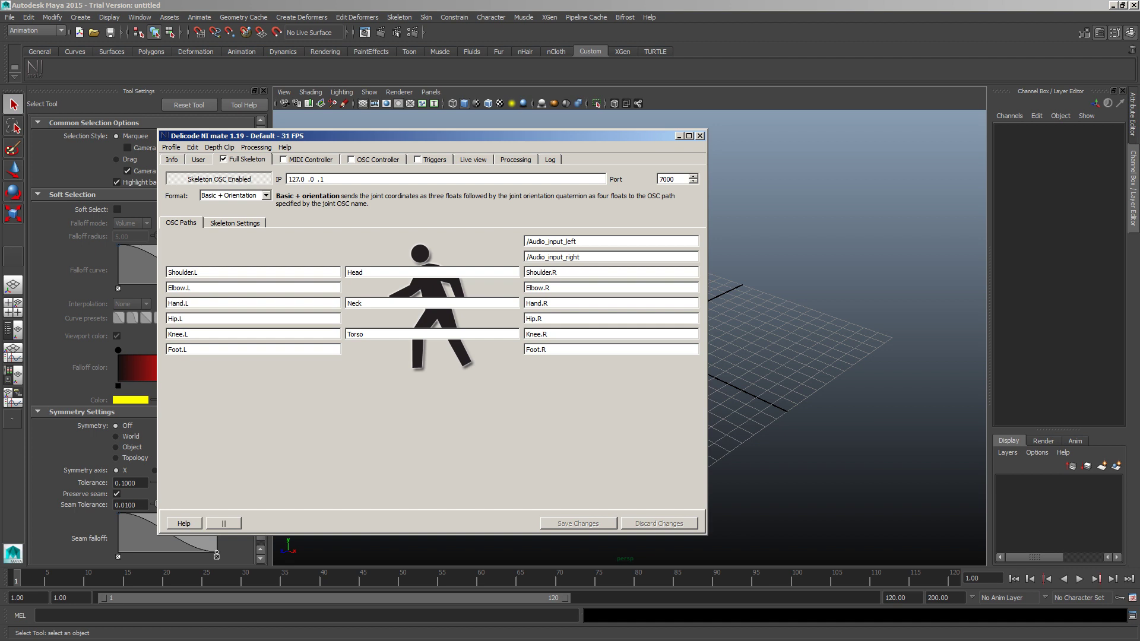
pyautogui.moveTo(198, 272); pyautogui.dragTo(191, 271)
pyautogui.hotkey('shift', 'Left')
pyautogui.hotkey('shift', 'Left')
pyautogui.click(172, 147)
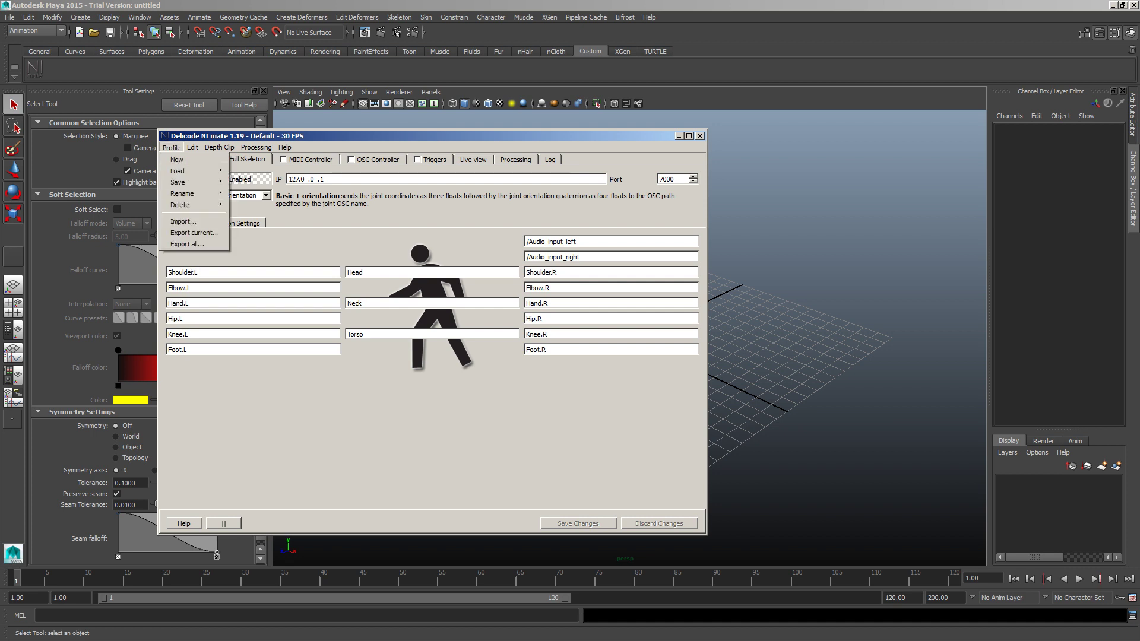
pyautogui.click(183, 221)
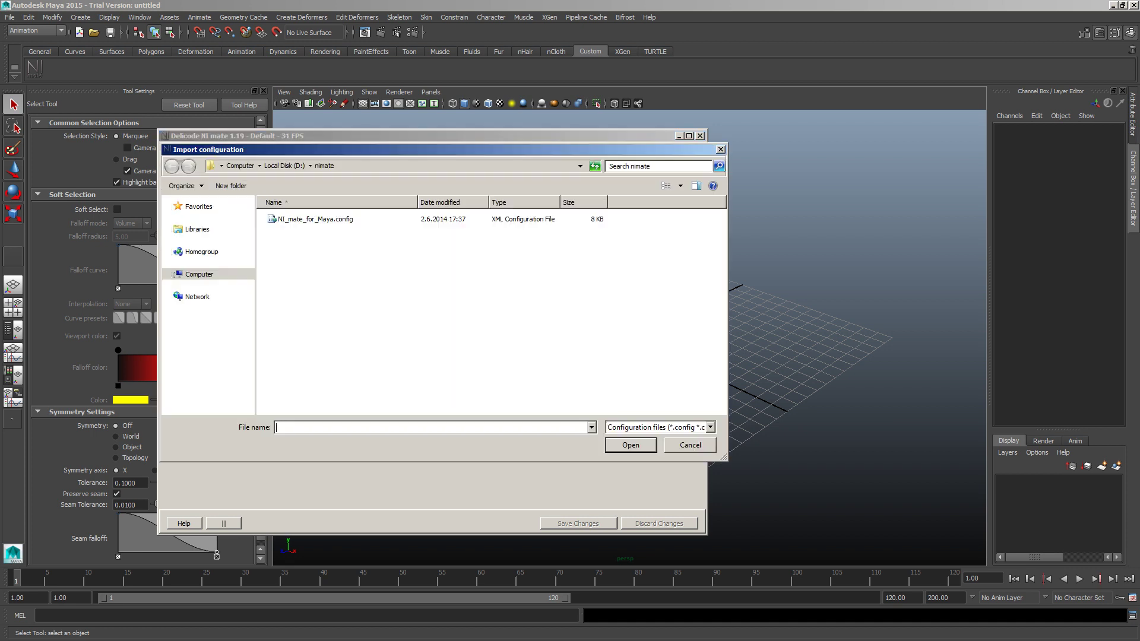
pyautogui.doubleClick(314, 219)
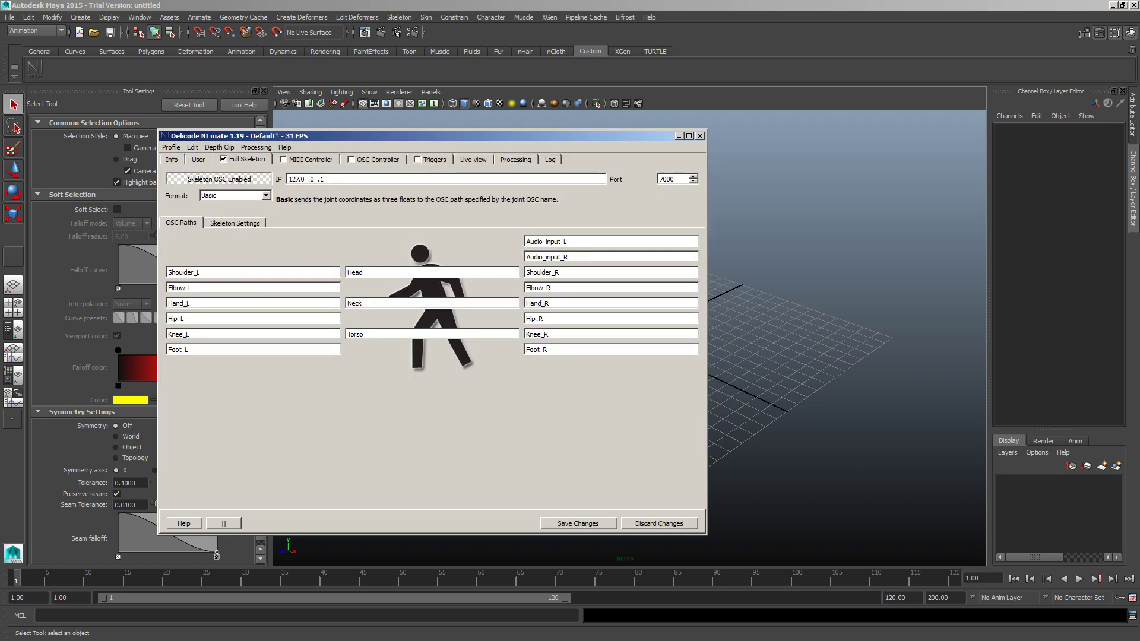
# Back in Maya, enable locator creation, motion capture recording and parenting locators to a root object, and start receiving NI mate data.
pyautogui.hotkey('alt', 'Tab')
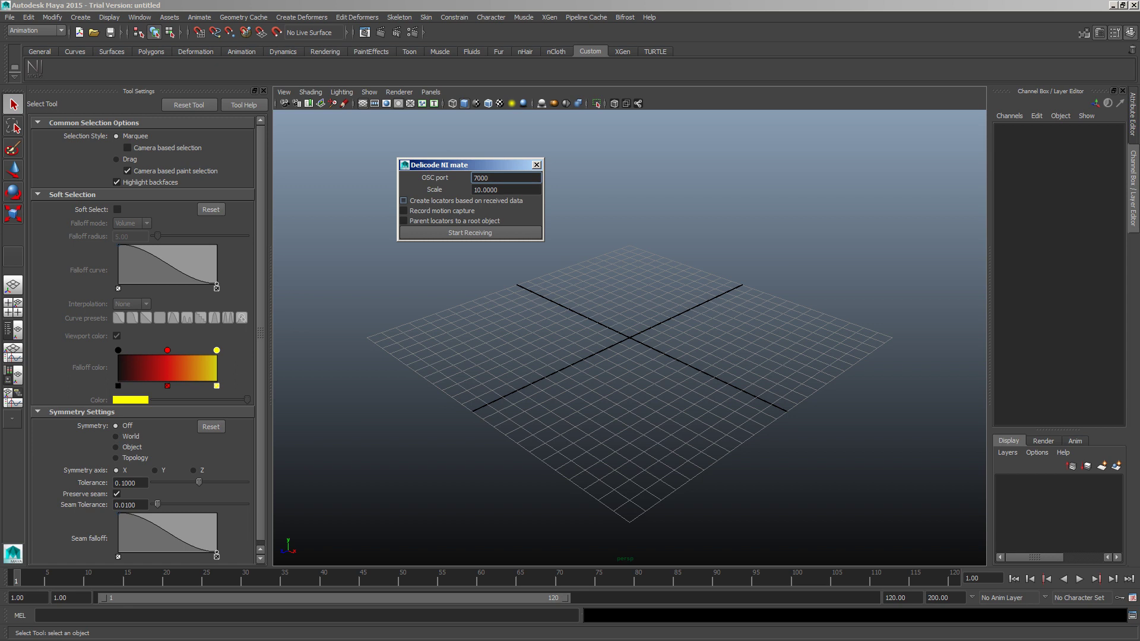
pyautogui.click(404, 201)
pyautogui.click(403, 211)
pyautogui.click(404, 221)
pyautogui.click(470, 233)
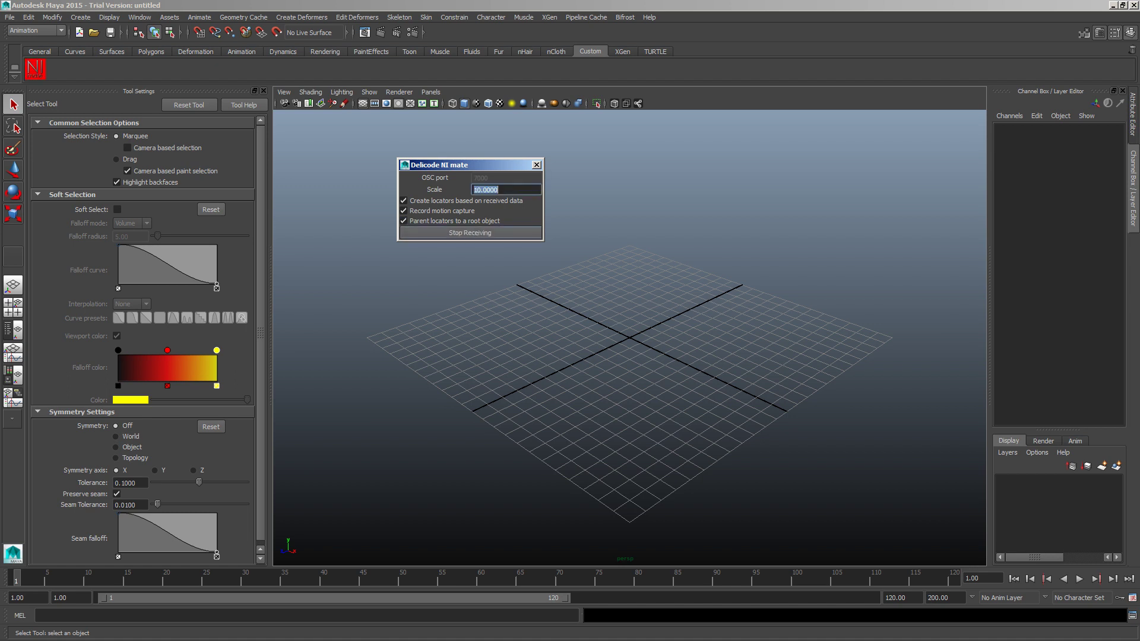
# Set the playback range's end time to 5000 and play the timeline to record the incoming motion capture, stopping before the end.
pyautogui.hotkey('alt', 'Tab')
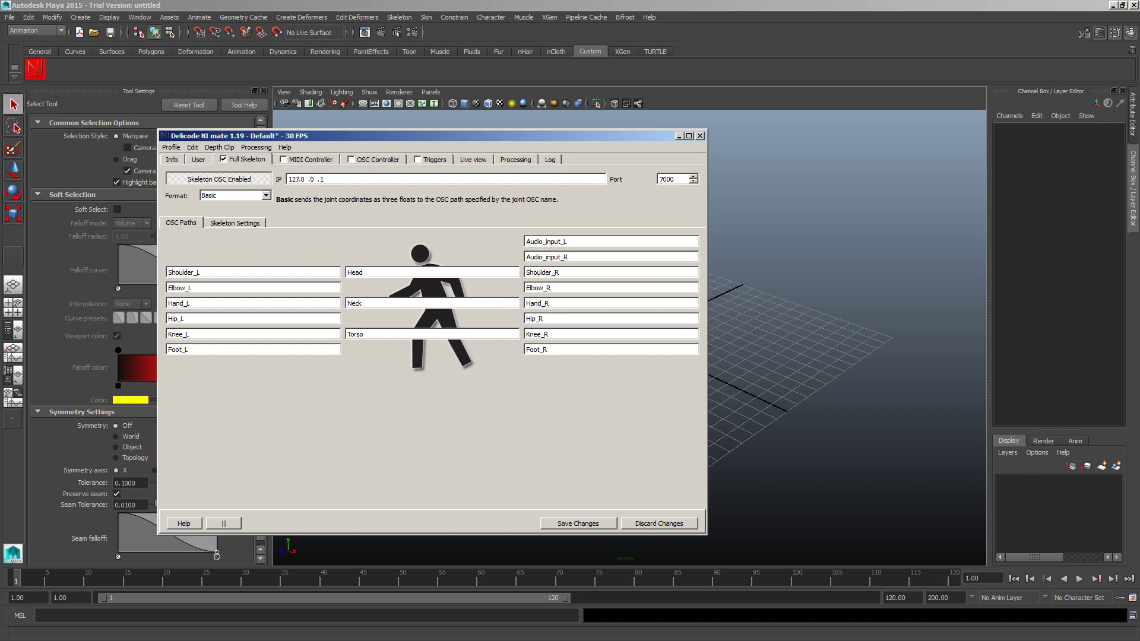
pyautogui.hotkey('alt', 'Tab')
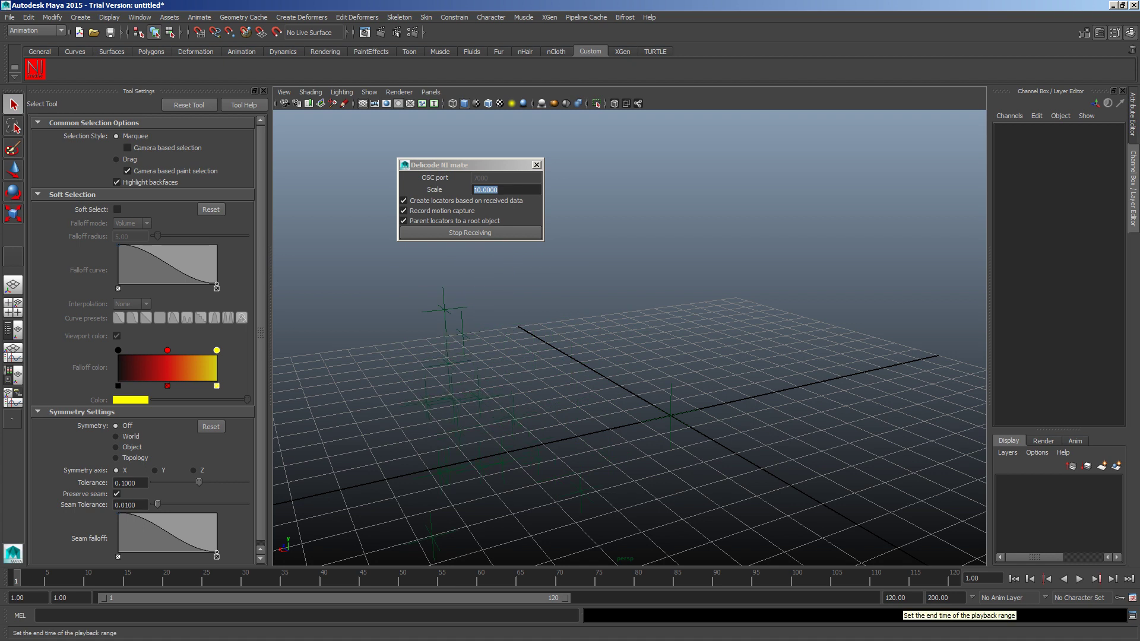
pyautogui.doubleClick(902, 598)
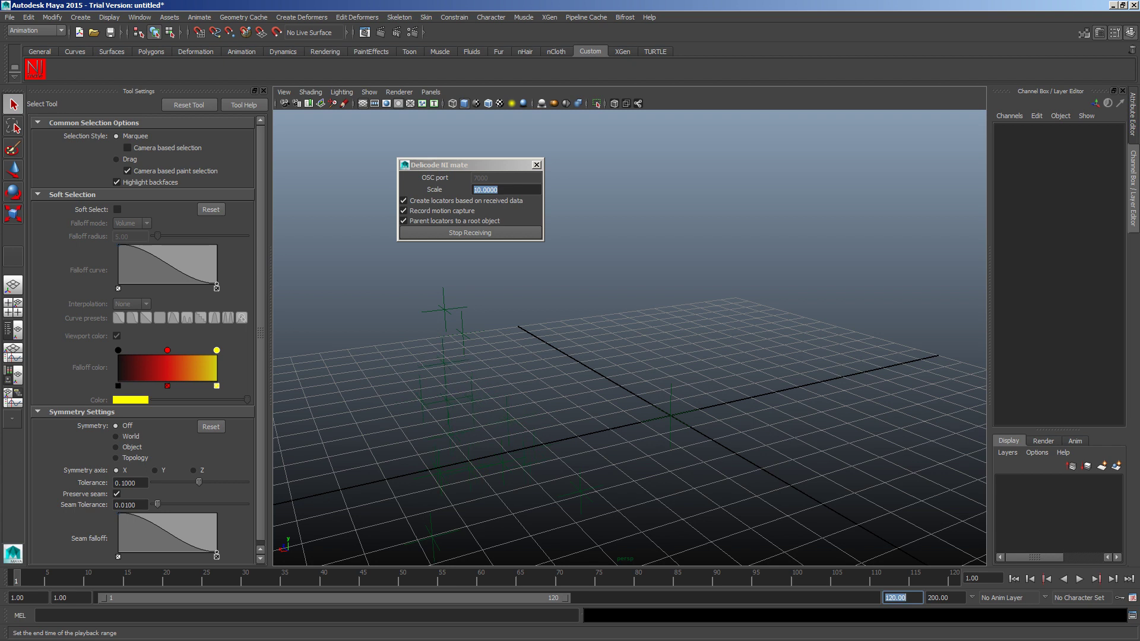
pyautogui.write('5000')
pyautogui.press('Return')
pyautogui.click(1080, 579)
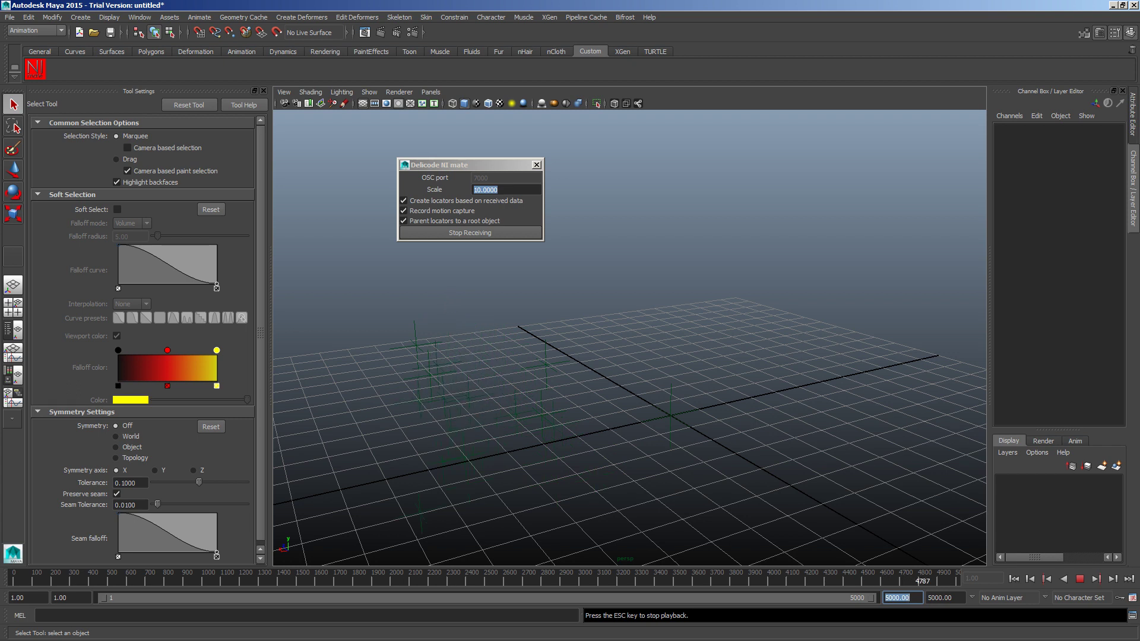
pyautogui.press('Escape')
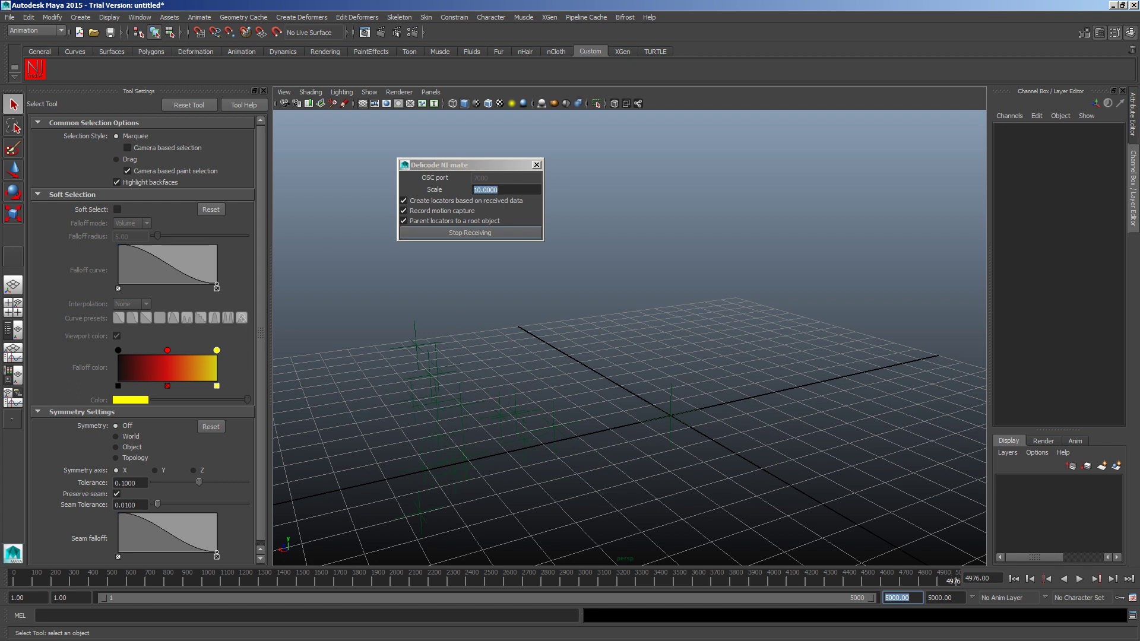
# Stop receiving NI mate data and play back the recorded locator motion in the viewport.
pyautogui.click(470, 232)
pyautogui.hotkey('alt', 'v')
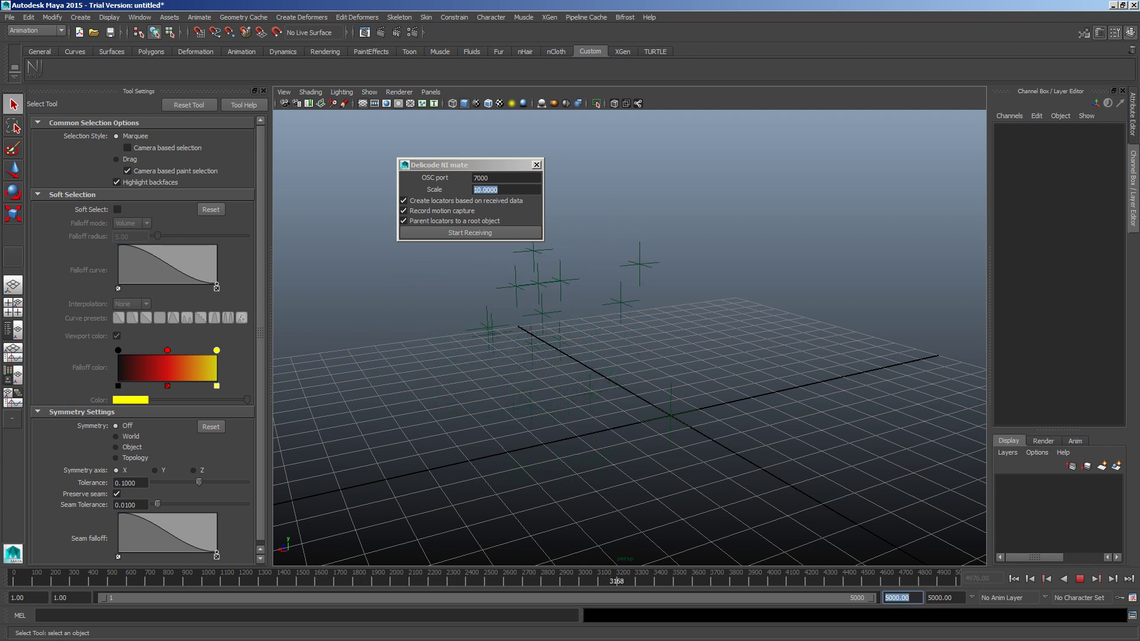
pyautogui.hotkey('alt', 'v')
pyautogui.keyDown('alt'); pyautogui.moveTo(671, 416); pyautogui.dragTo(727, 432, button='middle'); pyautogui.keyUp('alt')
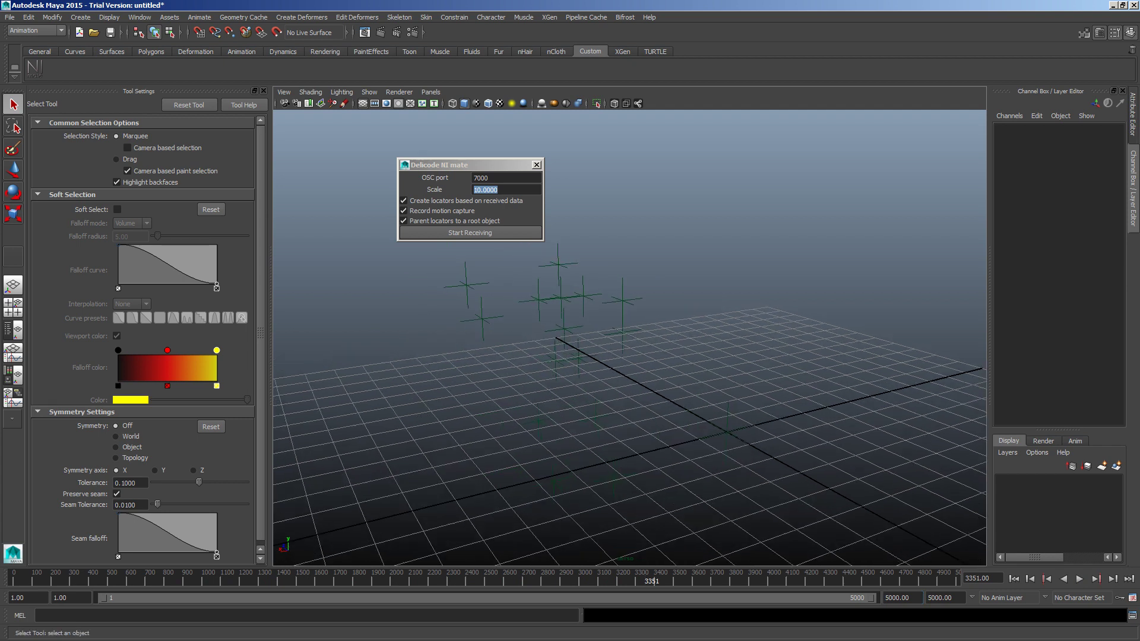